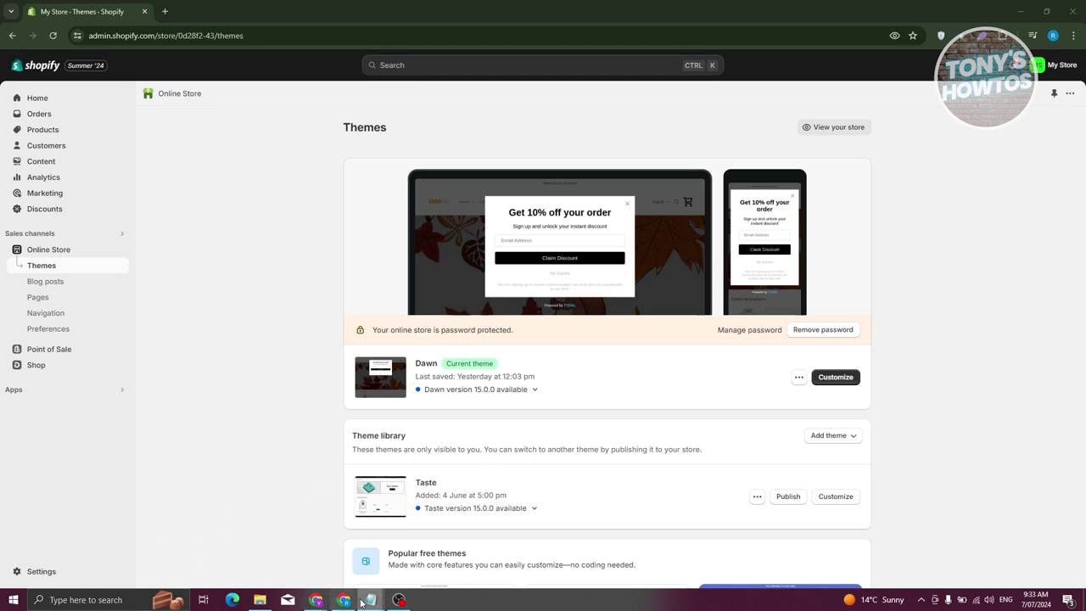
Bring the Notepad CSS notes to the front and move the window up and left.
mouse_move(370, 603)
left_click(391, 558)
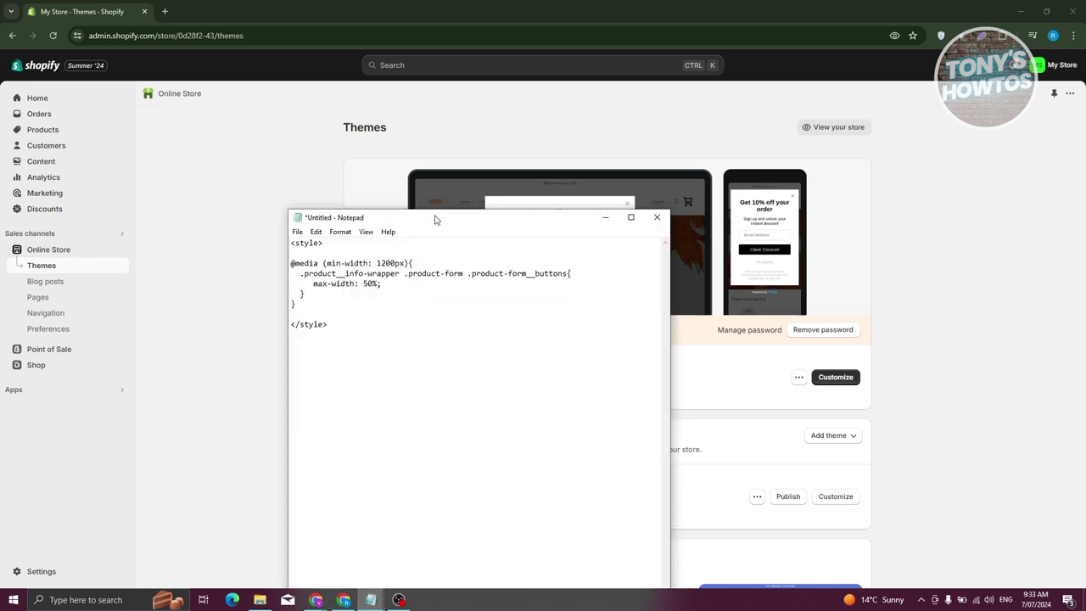
left_click_drag(435, 220, 397, 124)
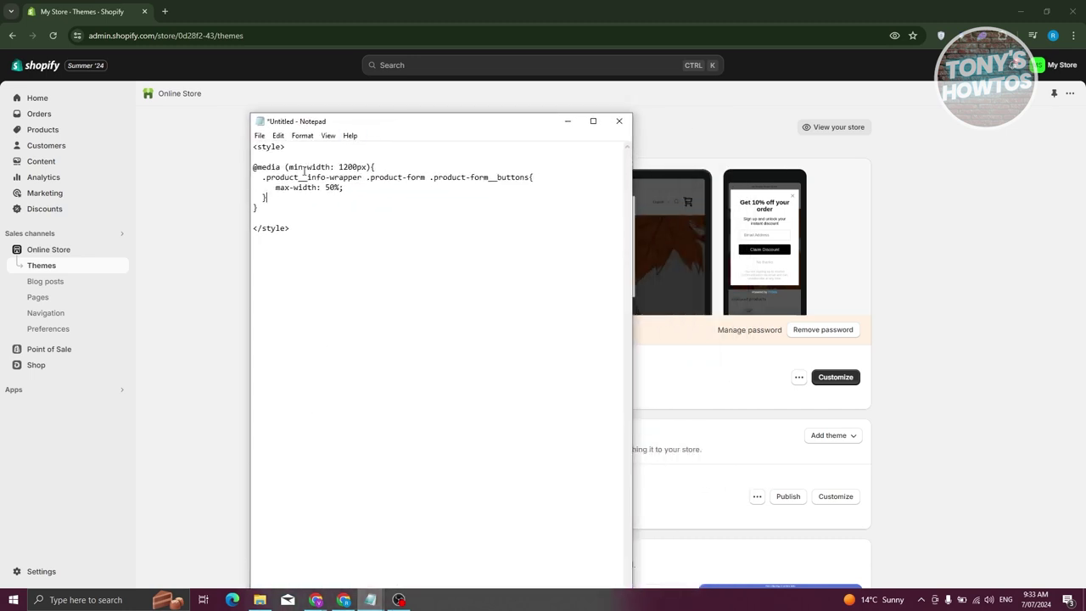
left_click_drag(441, 124, 463, 128)
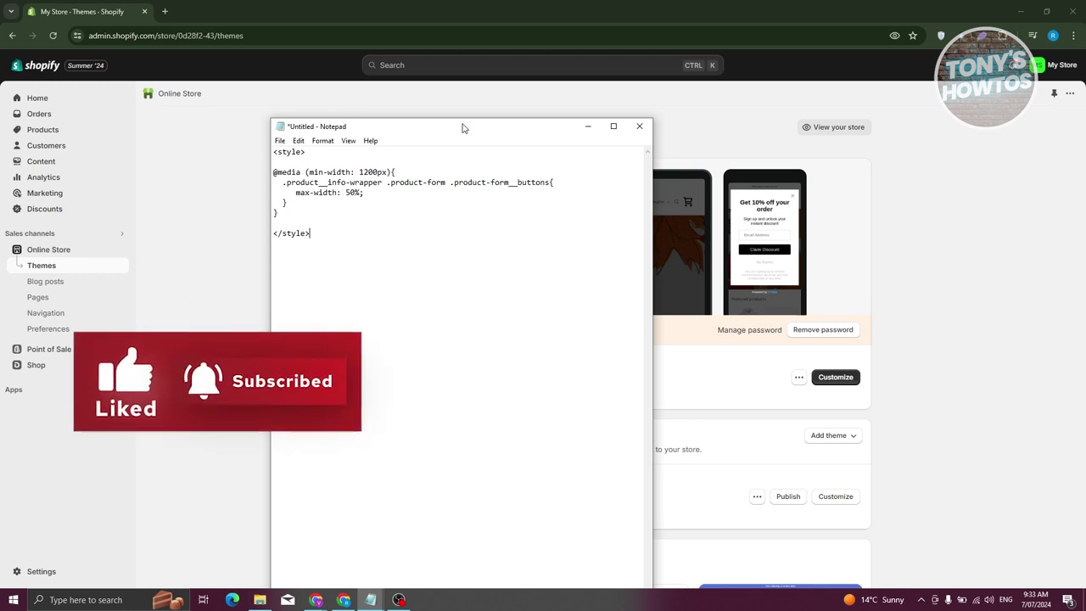
Review the min-width: 1200px media query condition wrapping the product-form buttons rule.
left_click(319, 206)
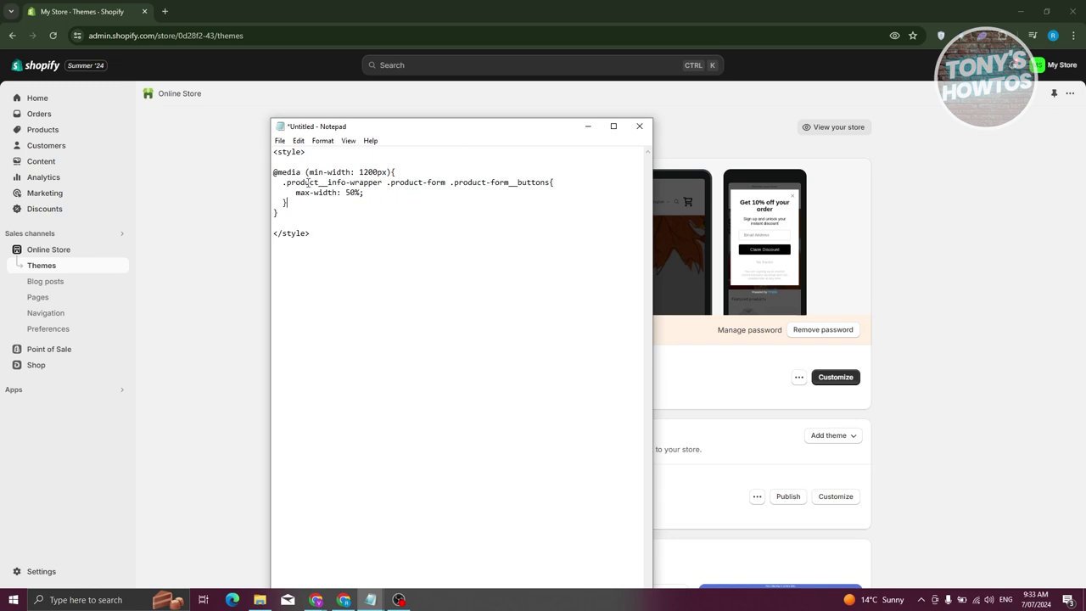
left_click_drag(274, 172, 388, 171)
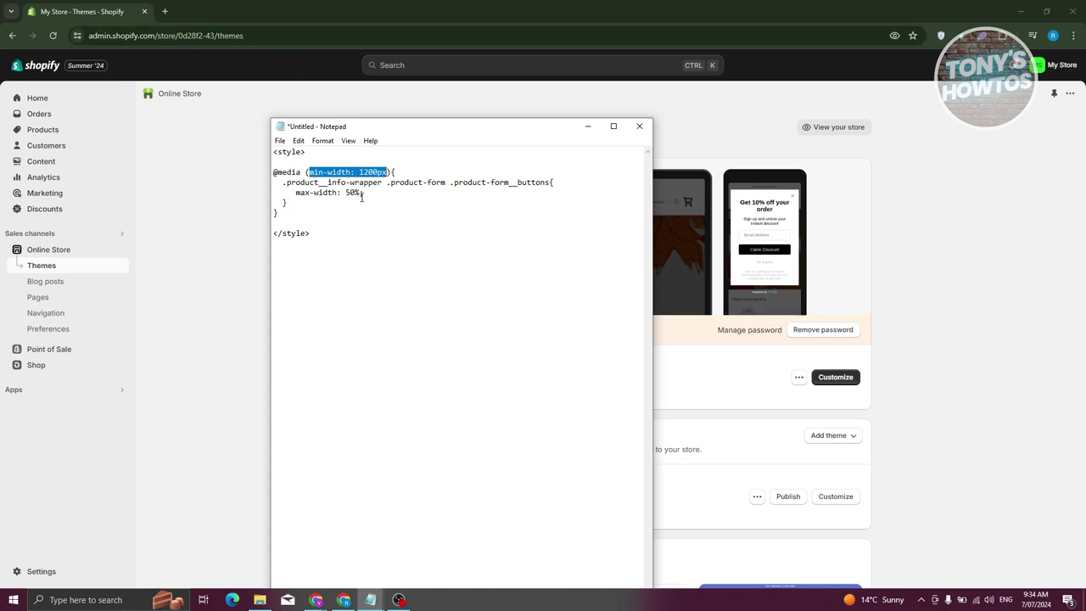
left_click(368, 204)
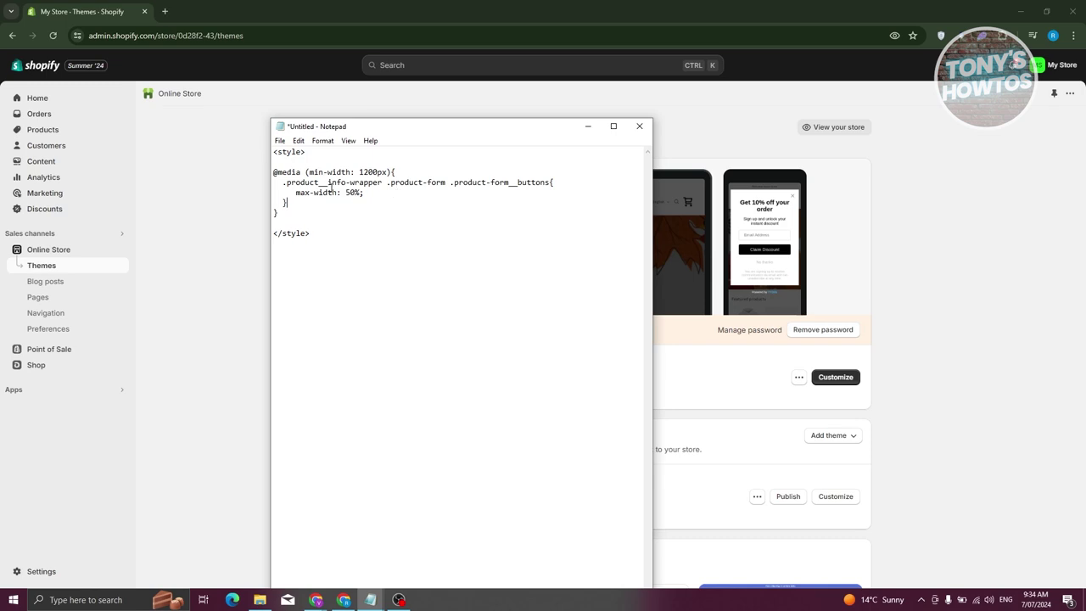
Inspect the product-form buttons selector line inside the media query.
left_click_drag(283, 182, 351, 211)
left_click(286, 181)
left_click_drag(286, 181, 447, 185)
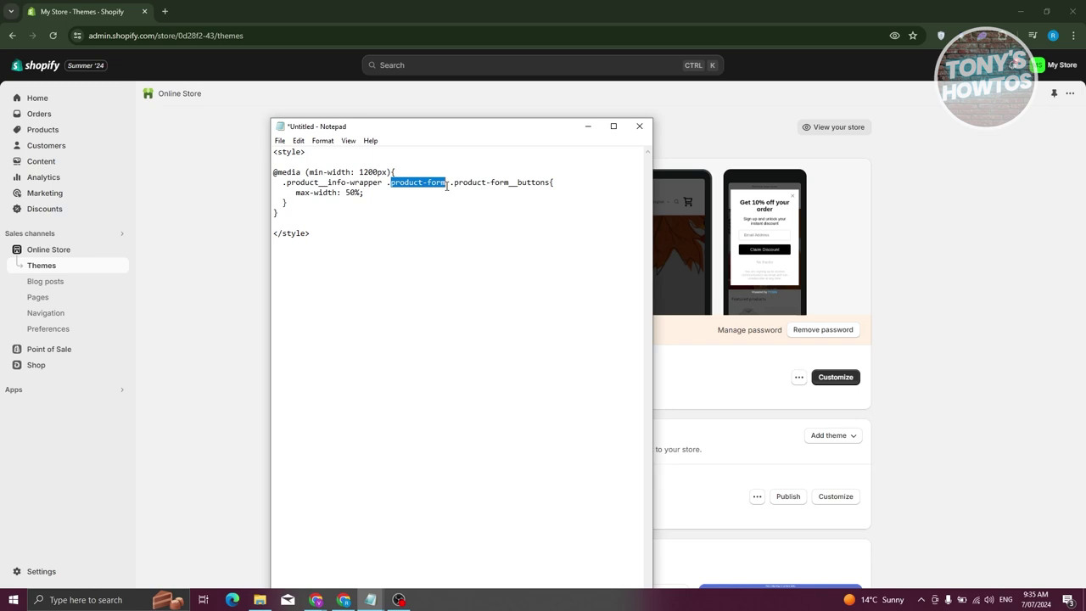
left_click(351, 231)
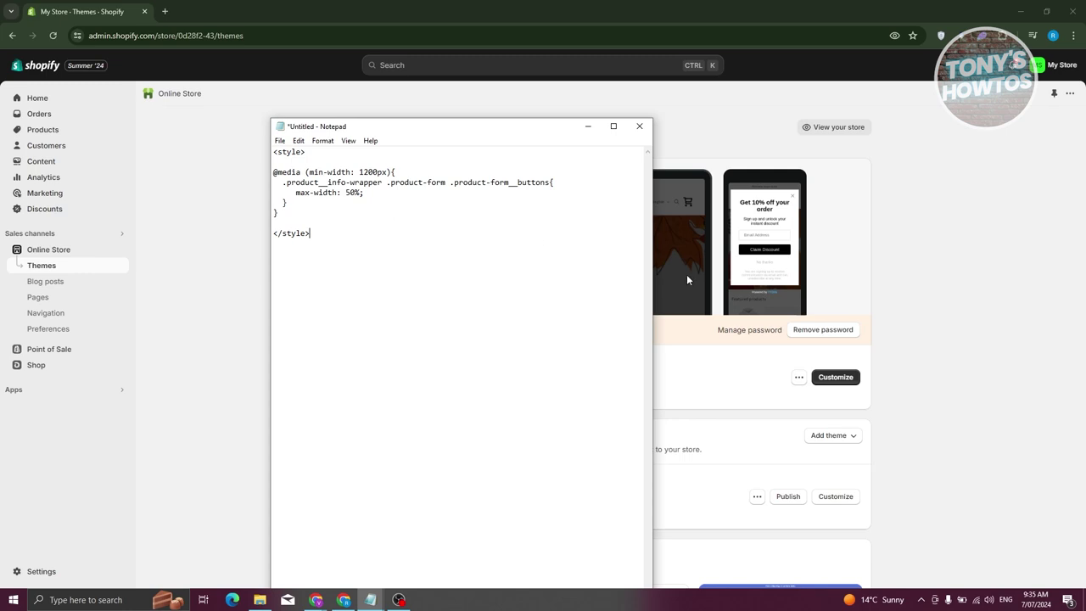
left_click(301, 205)
left_click_drag(308, 218, 258, 172)
key("ctrl+c")
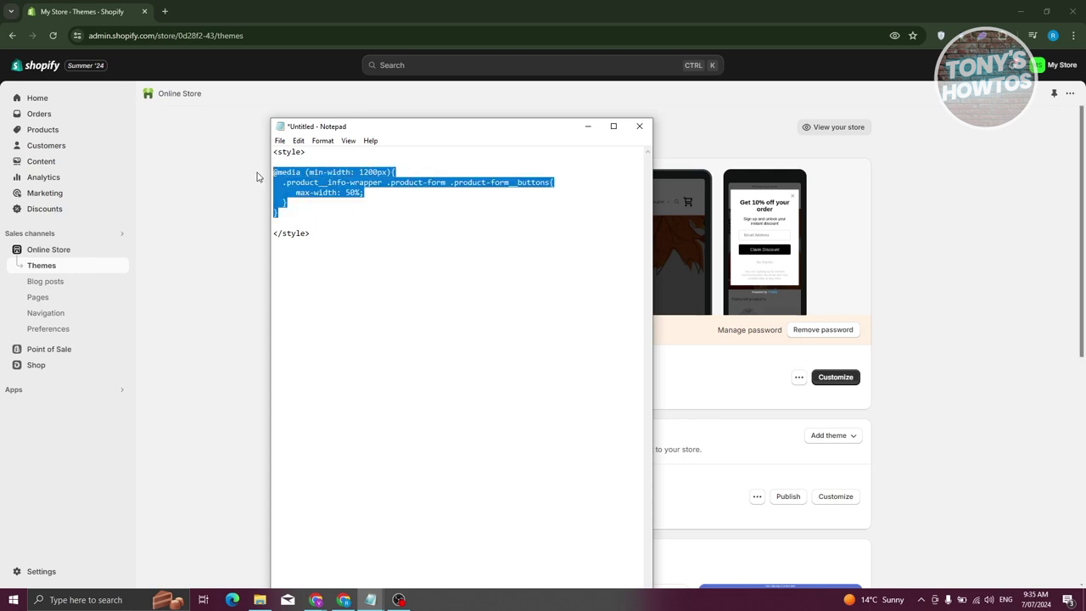
left_click(172, 293)
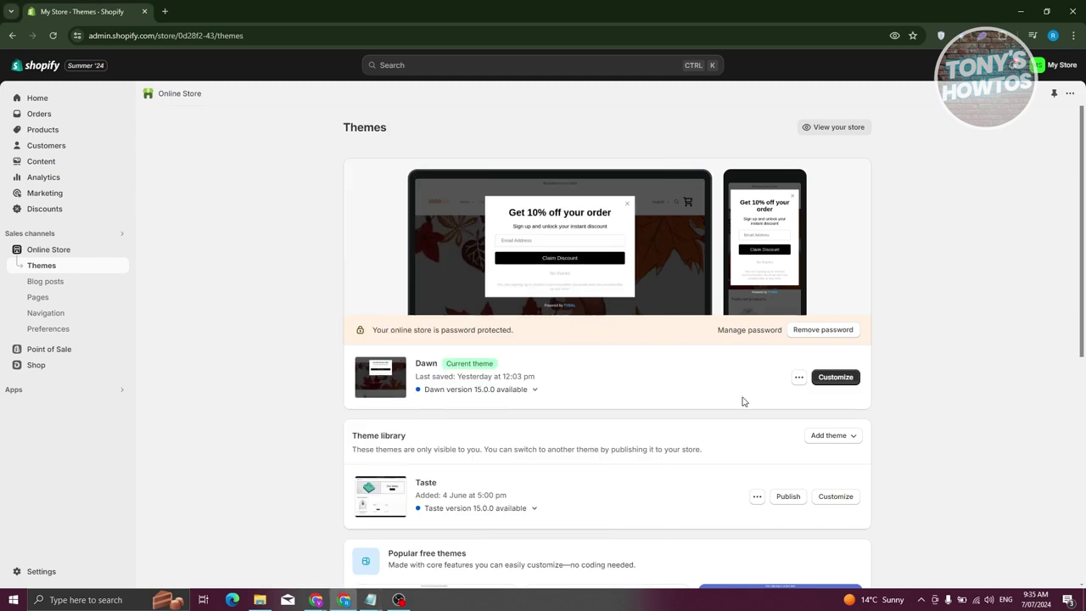
Open Dawn's theme editor on Products > Default product and select the Add to cart buy buttons block.
left_click(846, 380)
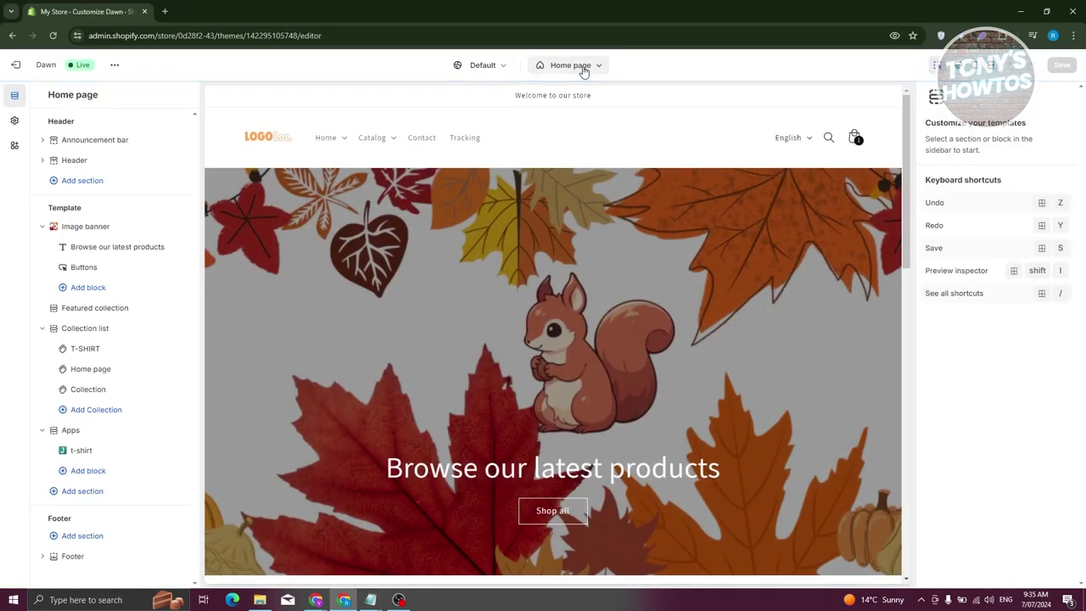
left_click(583, 68)
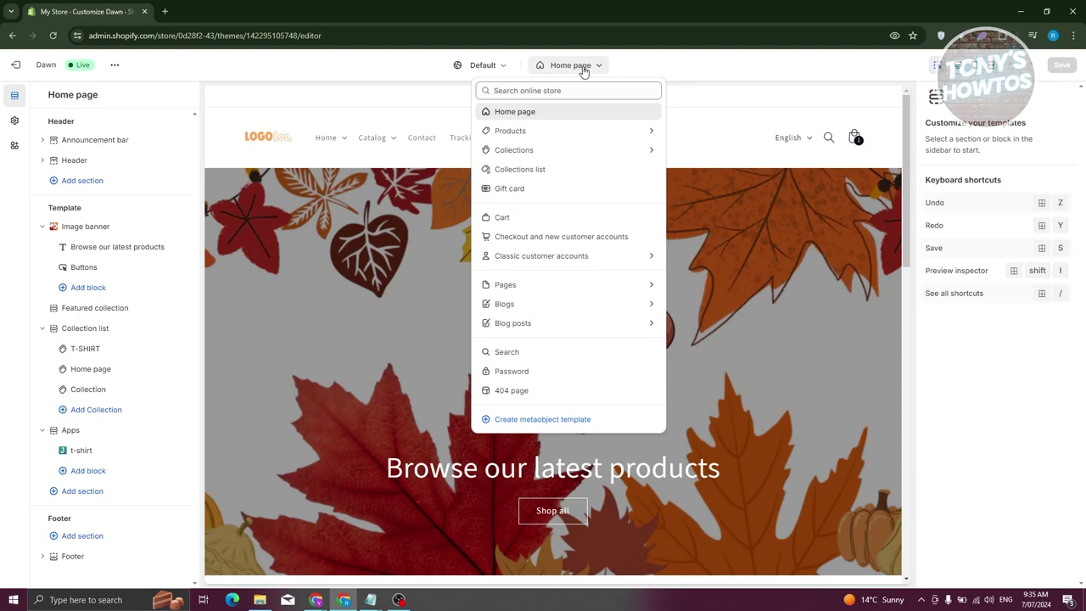
left_click(519, 136)
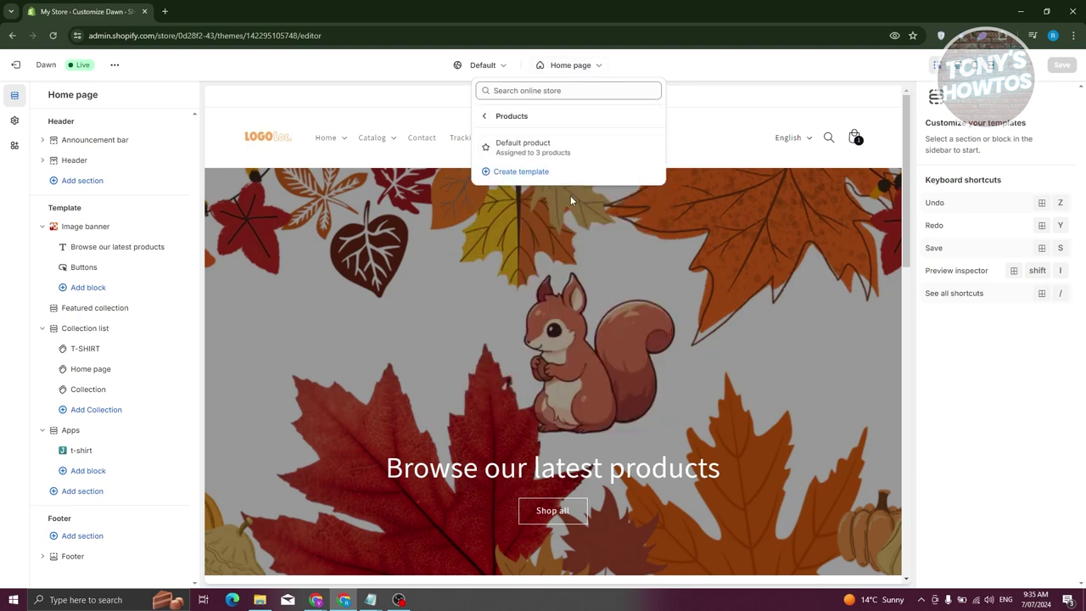
left_click(543, 148)
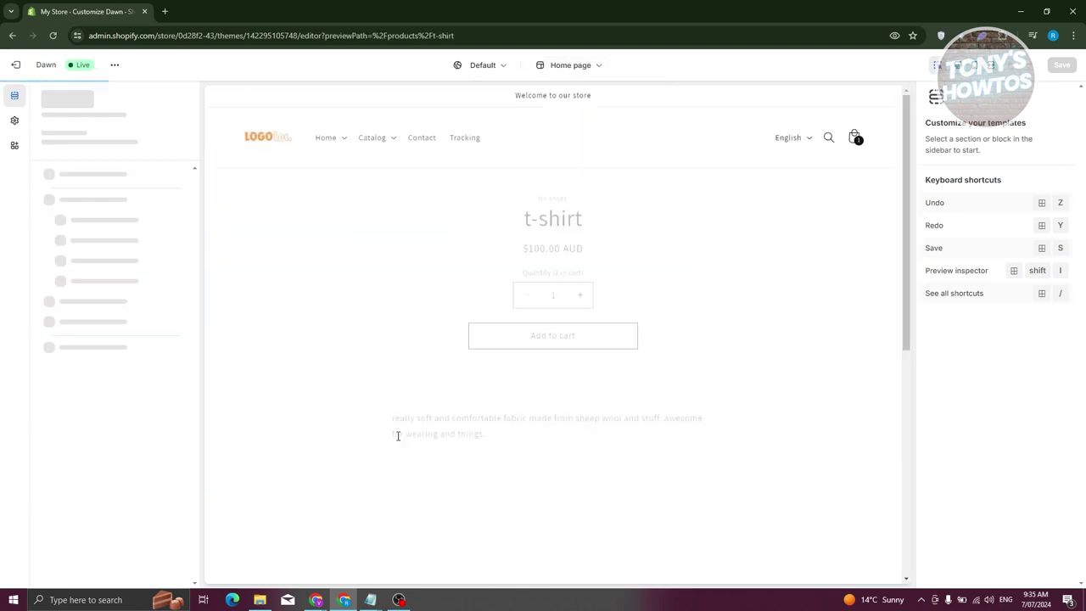
scroll(291, 363, "down", 3)
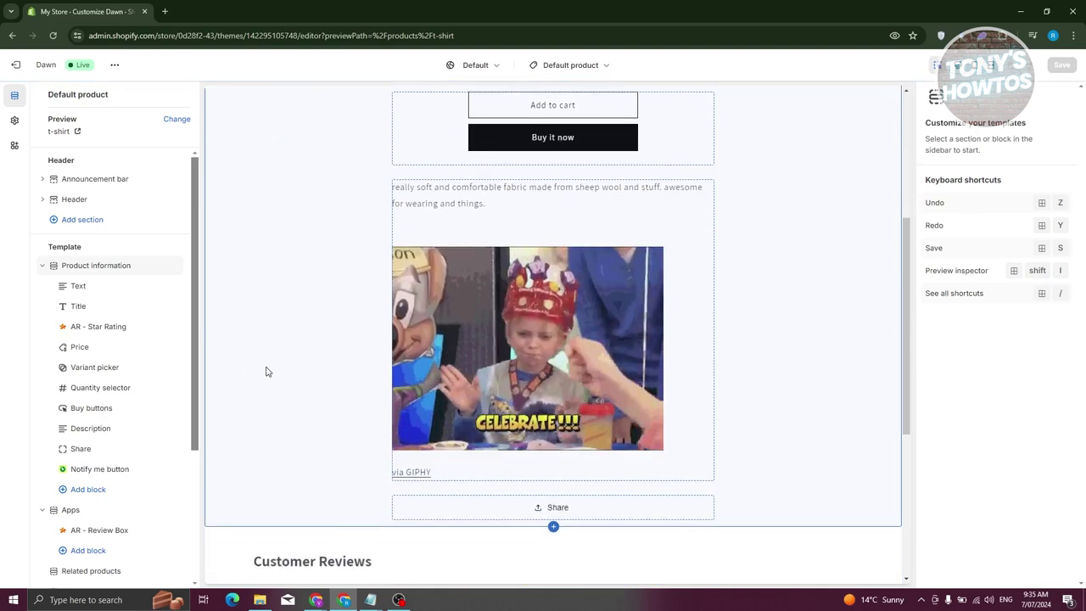
scroll(331, 412, "up", 1)
scroll(330, 412, "up", 2)
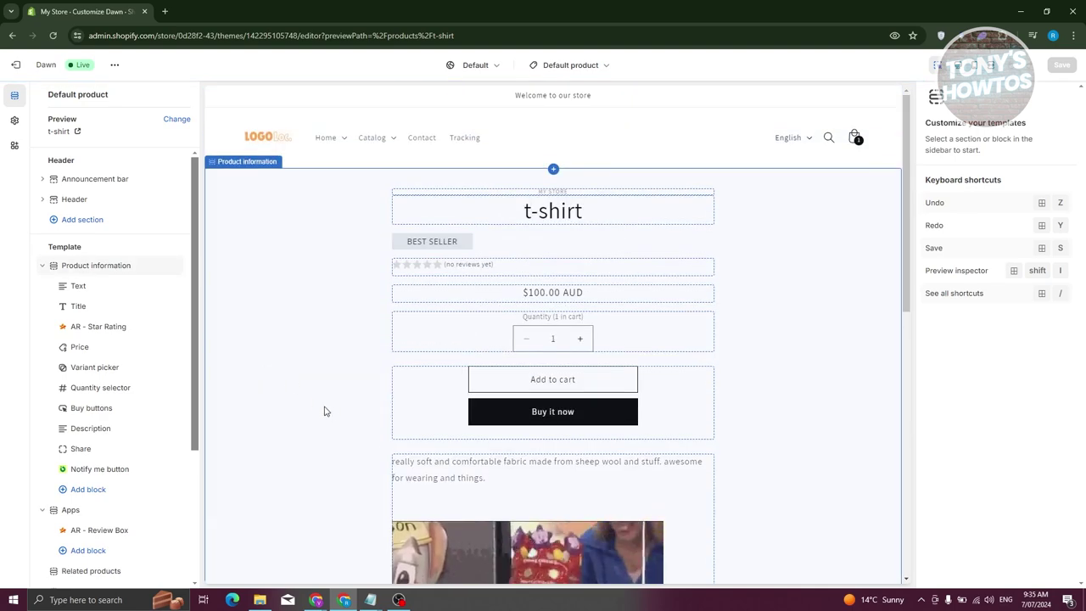
left_click(547, 377)
scroll(551, 373, "down", 2)
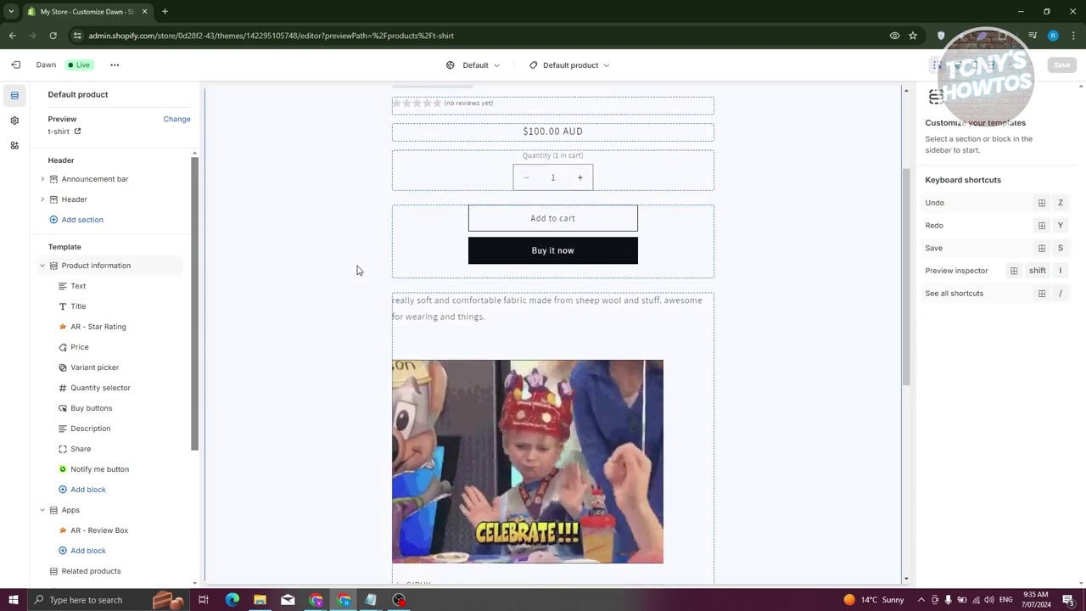
left_click(15, 123)
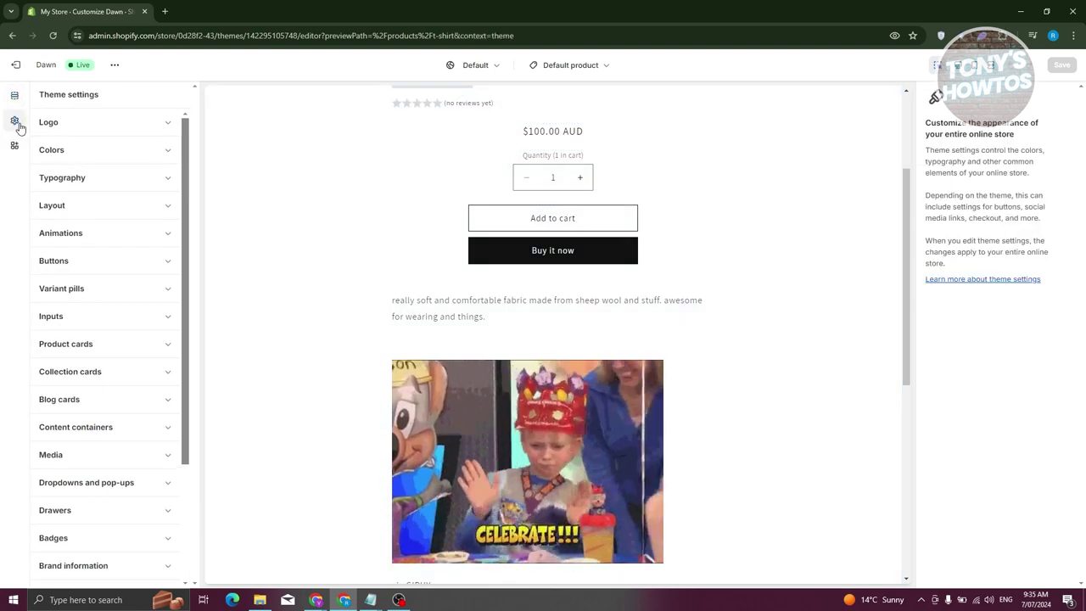
scroll(165, 502, "down", 3)
left_click(89, 547)
left_click(85, 530)
key("ctrl+a")
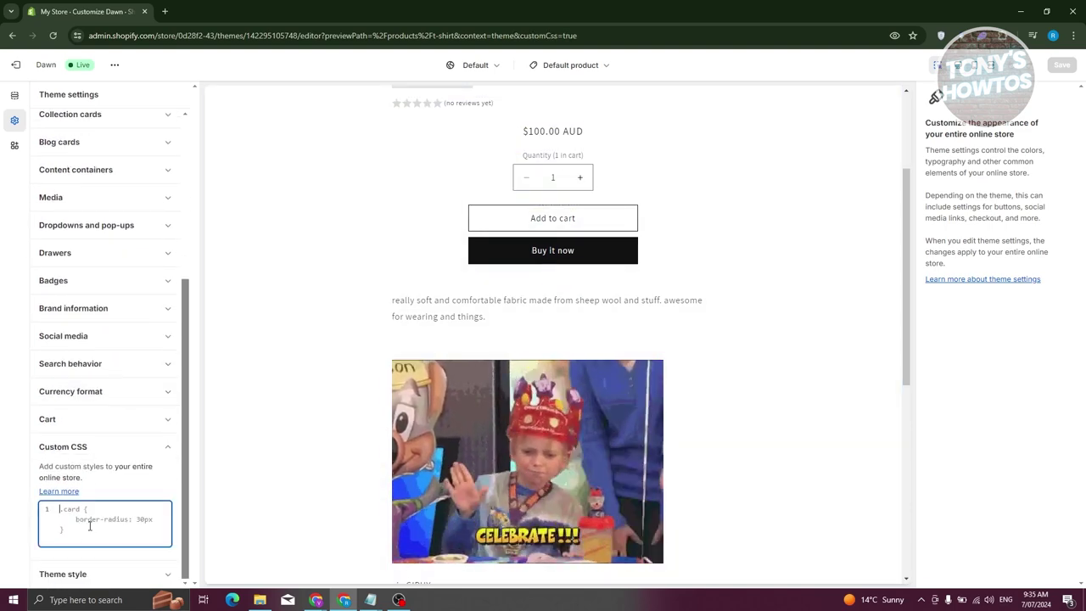
key("ctrl+v")
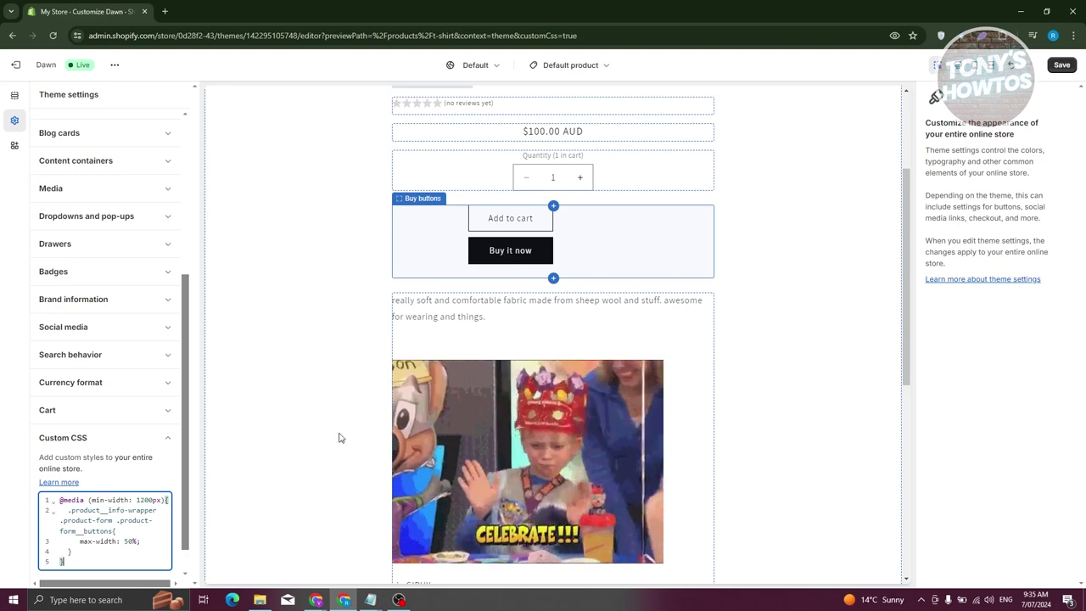
left_click_drag(125, 541, 139, 544)
left_click(137, 542)
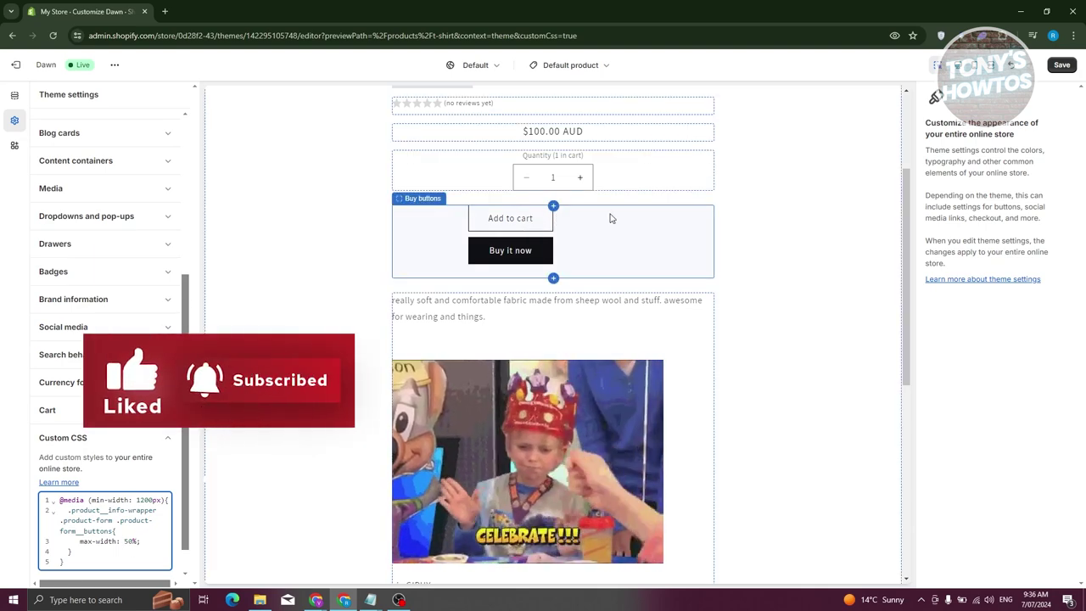
Change the buttons' max-width from 50% to 400px and check the preview.
left_click_drag(124, 541, 138, 541)
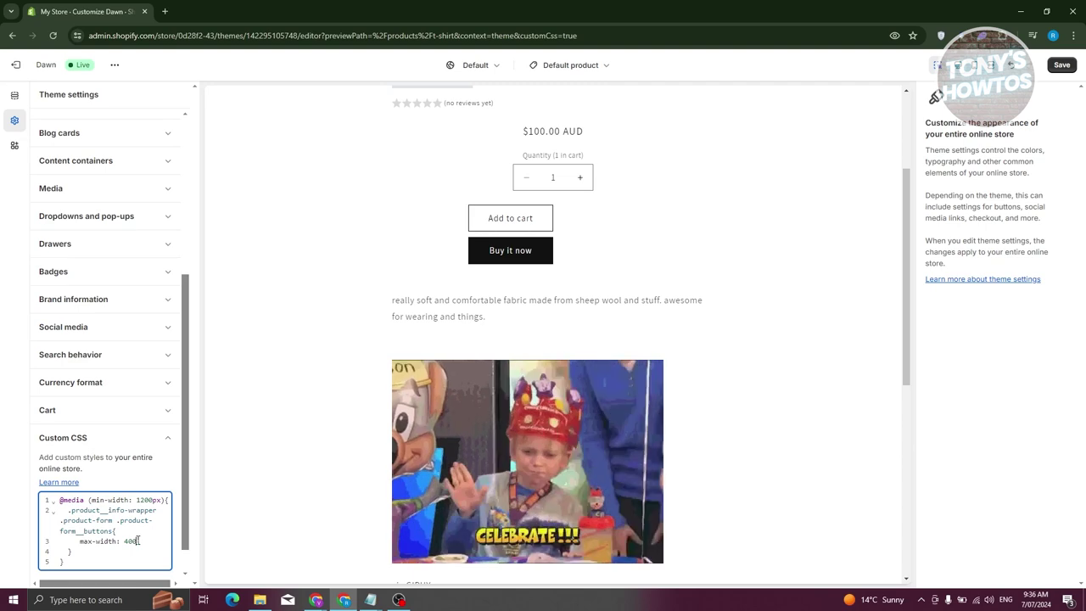
type("px;")
left_click(155, 554)
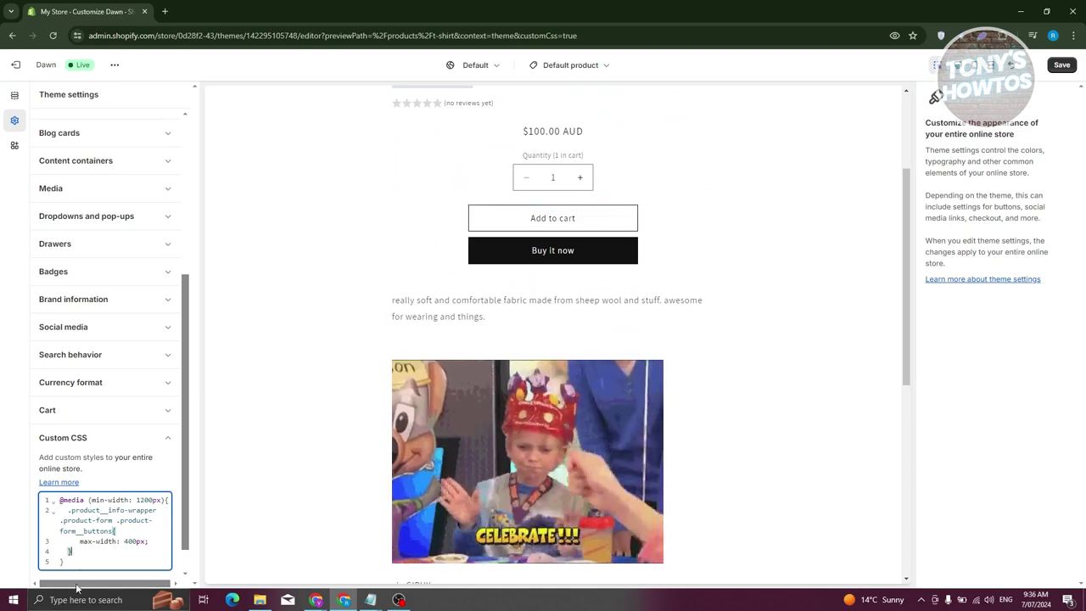
Change the max-width to 700px and refresh the preview.
left_click(130, 541)
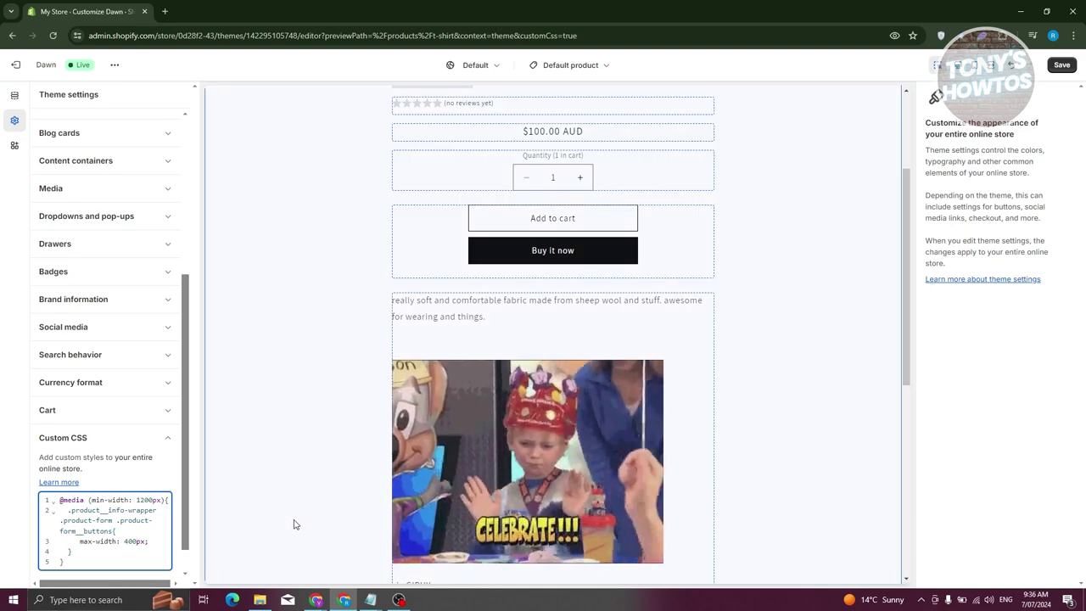
key("BackSpace")
type("7")
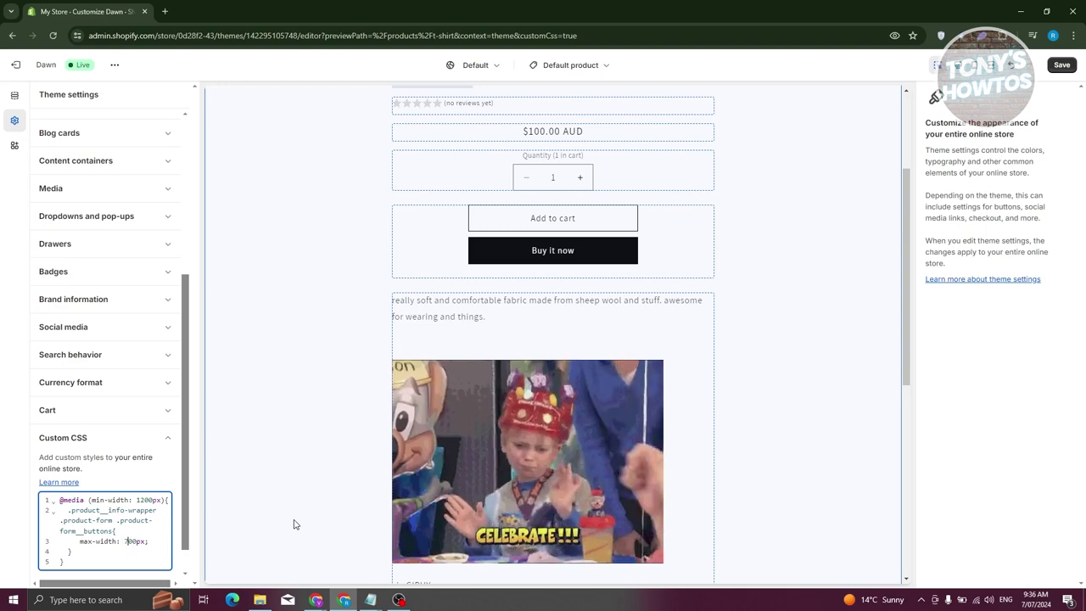
left_click(166, 532)
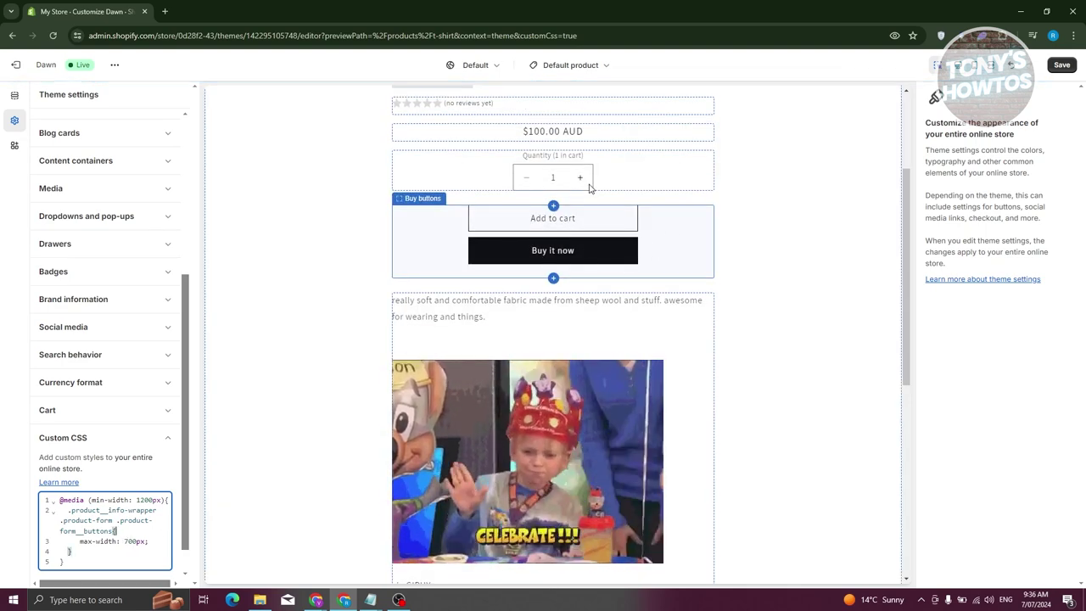
Change the max-width to 100px so the buy buttons become narrow.
left_click(125, 541)
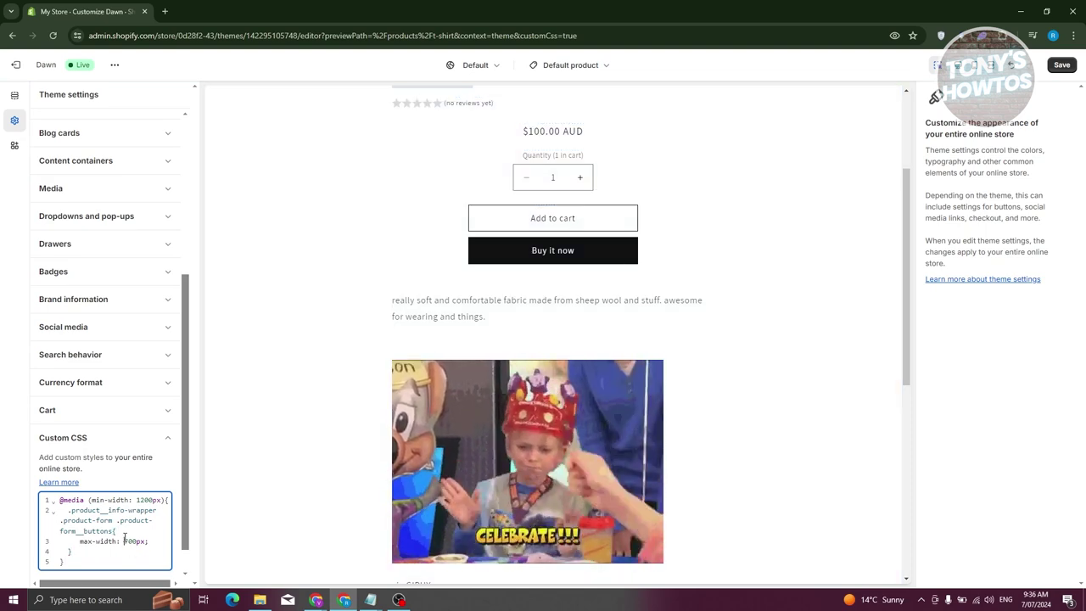
key("Delete")
type("1")
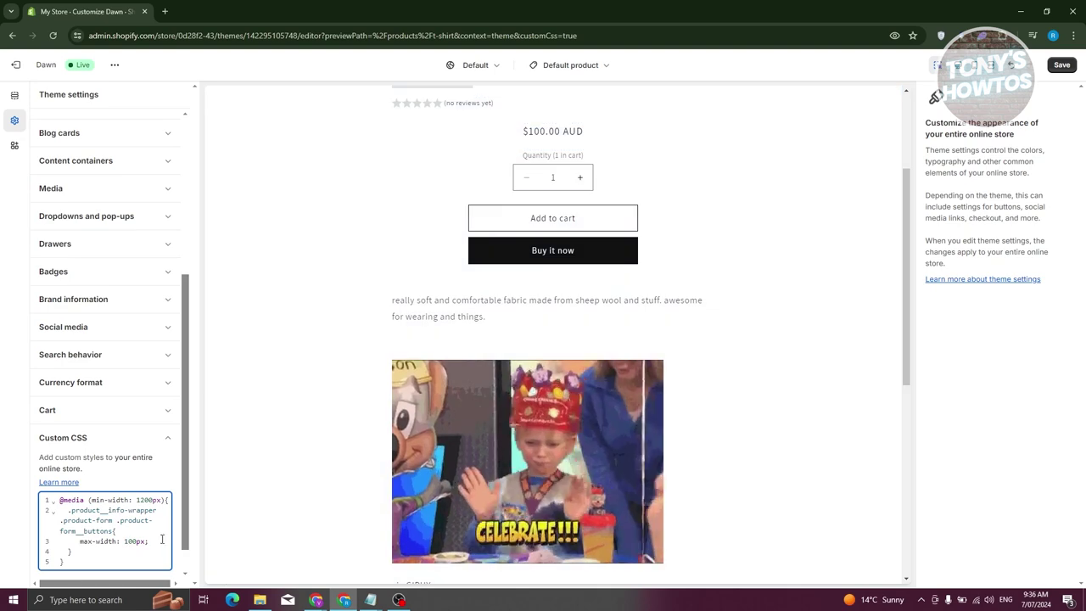